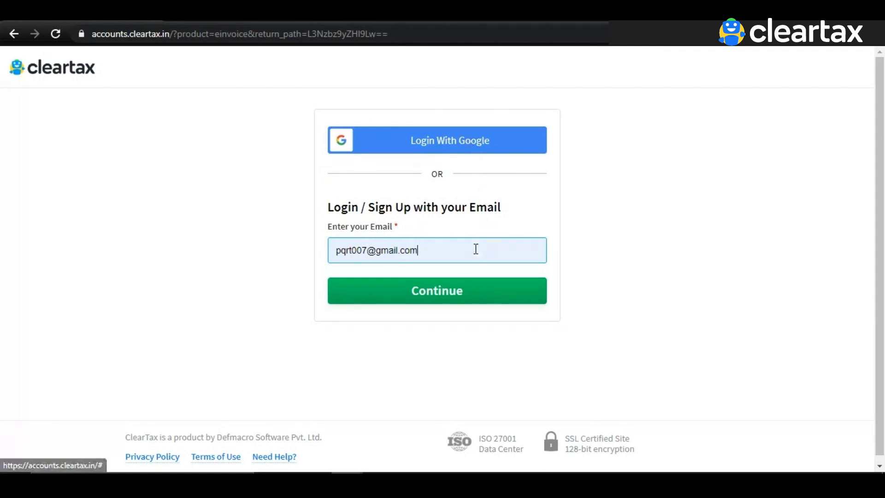
Step: Log in, then add a new business named Karnataka by pasting its GSTIN and saving
left_click(476, 299)
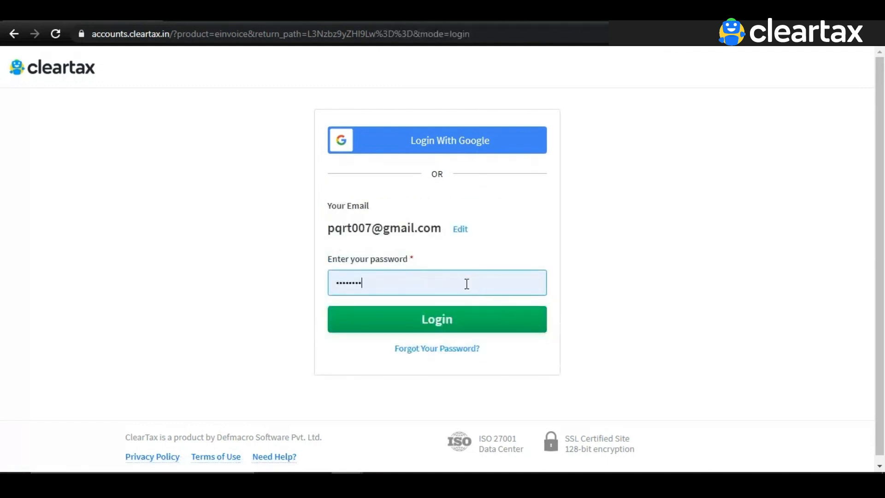
left_click(486, 329)
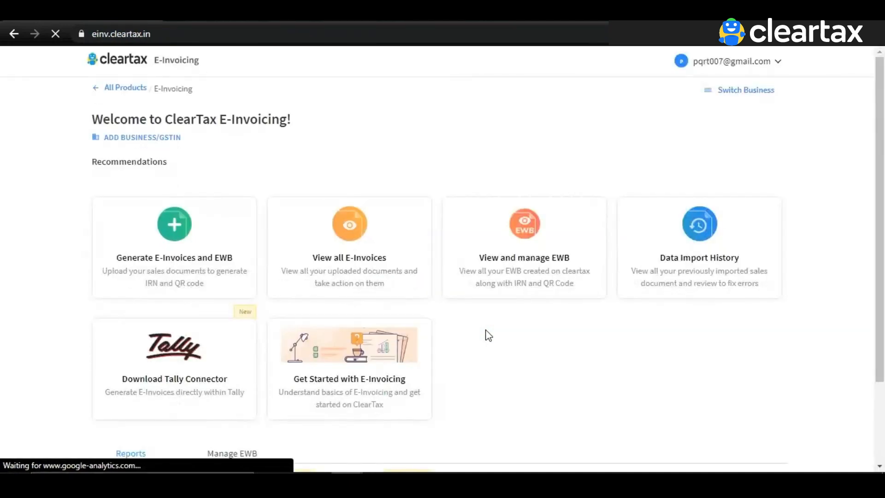
left_click(174, 144)
left_click(342, 236)
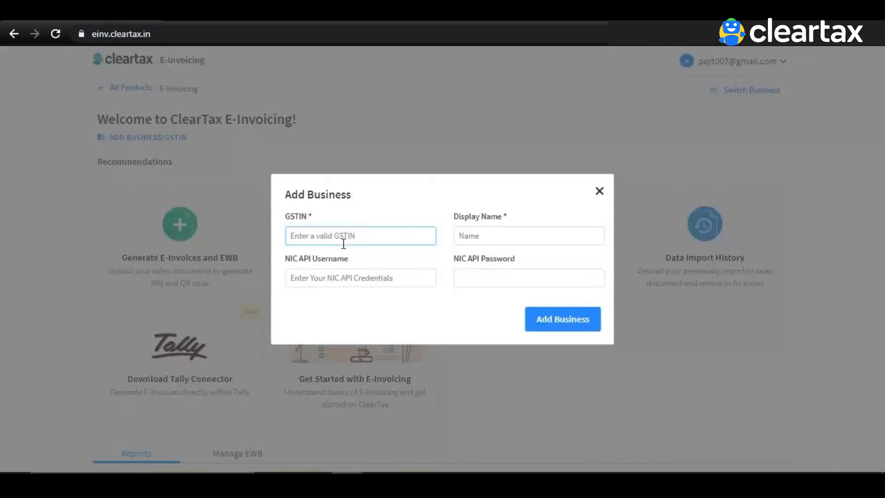
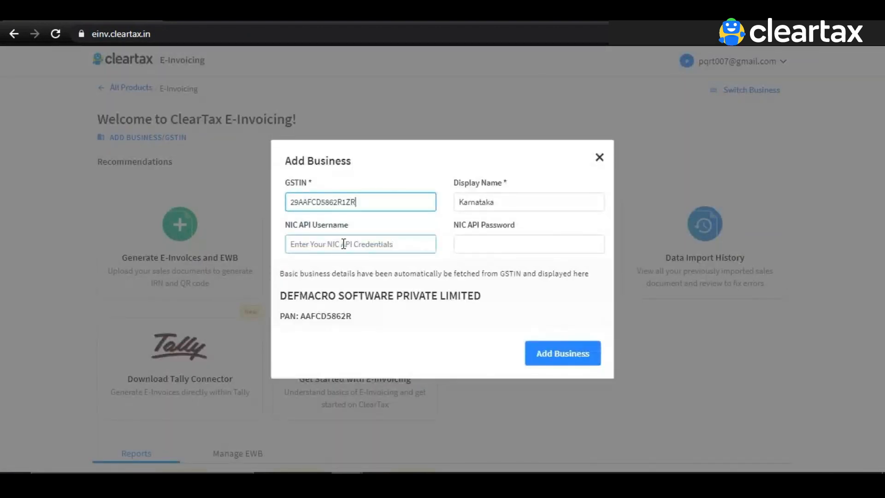
left_click(543, 363)
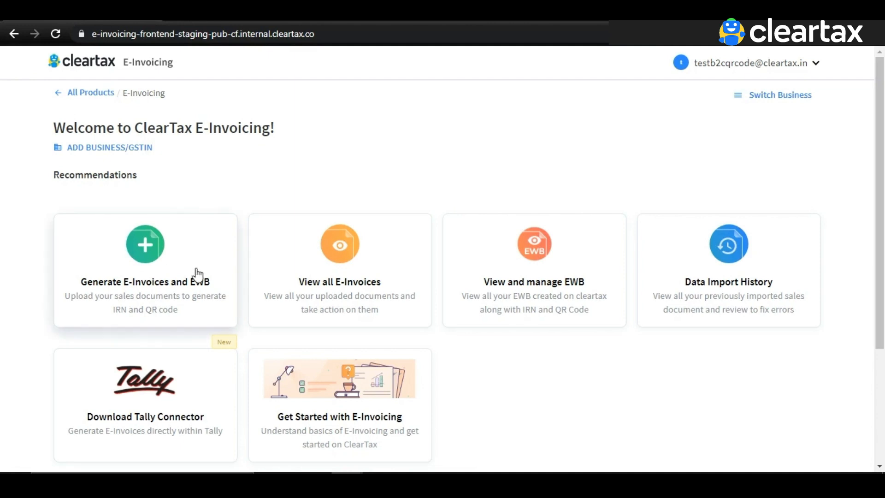
Step: Switch to XYZ Pvt. Ltd.'s Gujarat branch and import einvoice_Template - TEST CESS1.xlsx as Government Excel
left_click(205, 268)
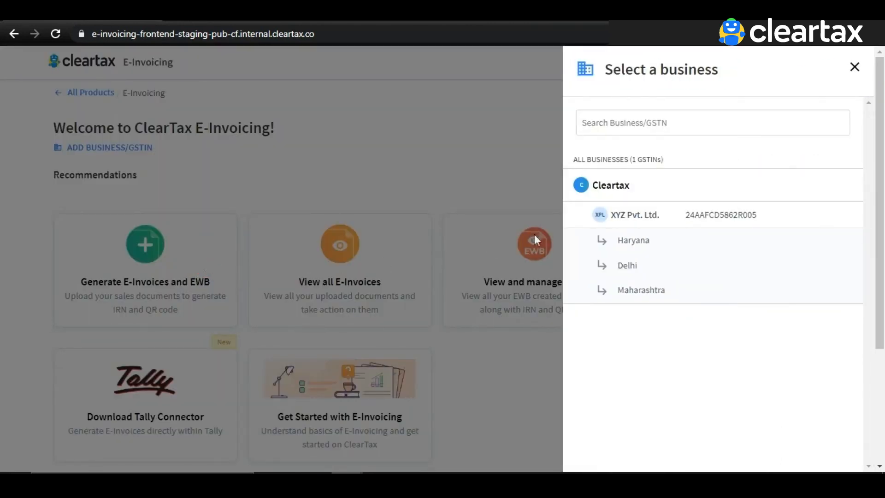
left_click(646, 223)
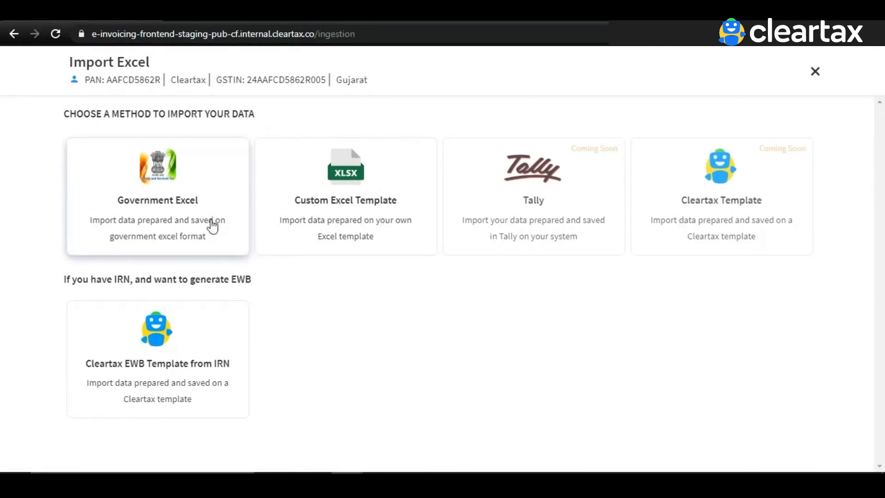
left_click(213, 226)
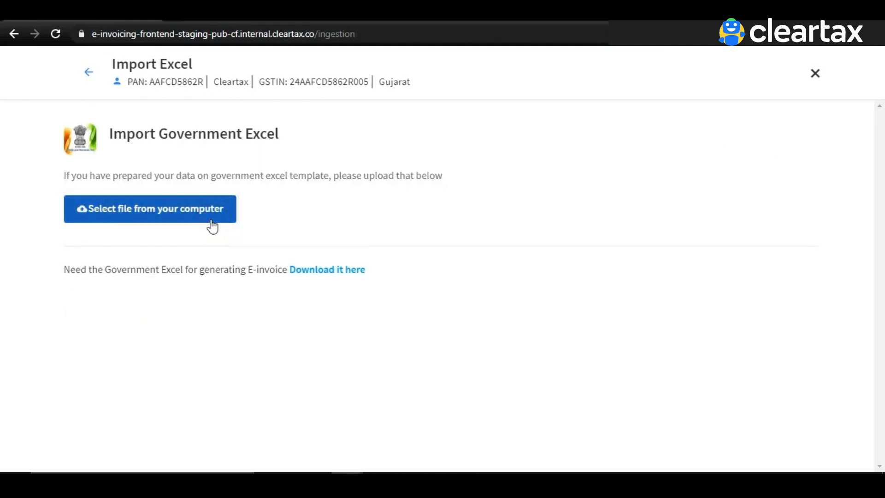
left_click(212, 225)
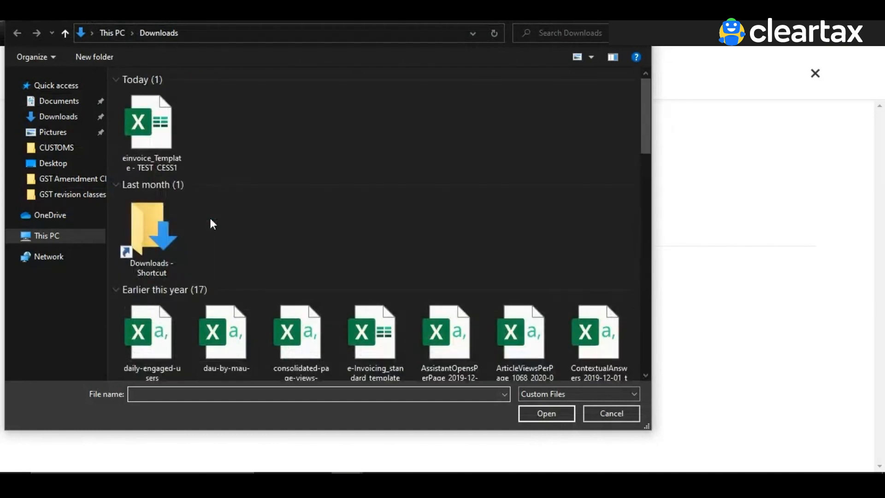
double_click(150, 148)
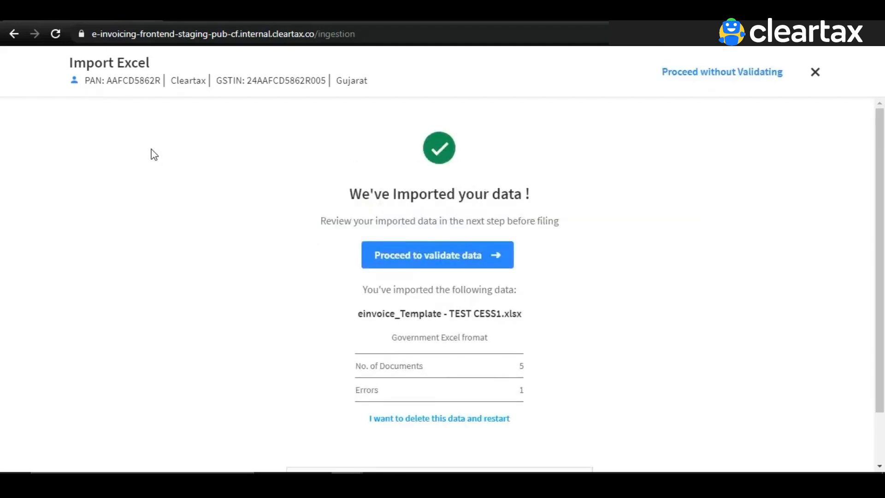
Step: Append the missing 'R' to the invalid Recipient GSTIN, revalidate, and continue to the invoice list
left_click(506, 259)
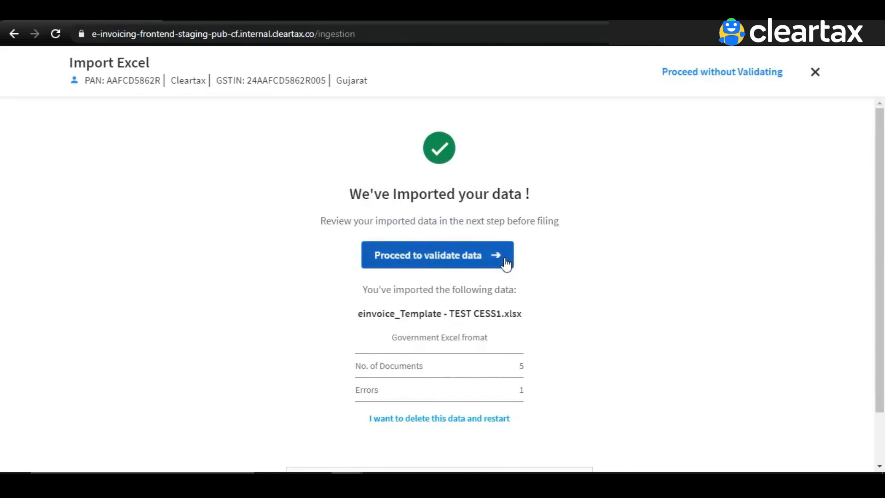
left_click(505, 260)
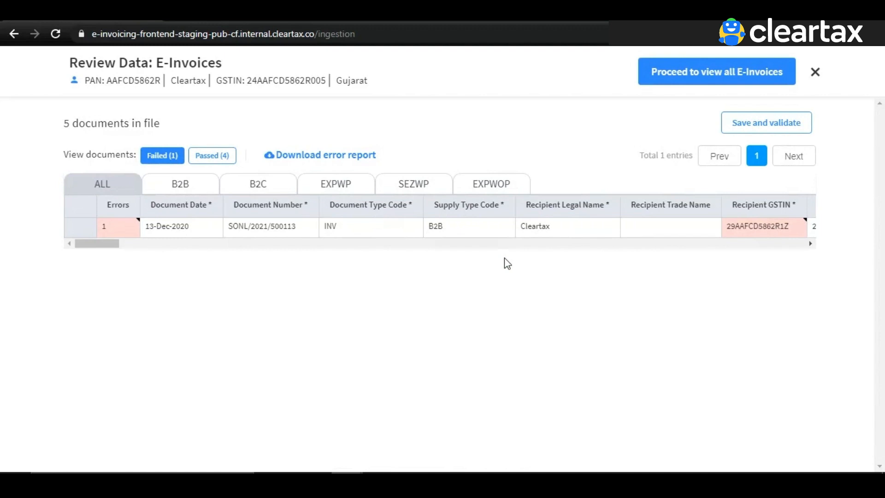
mouse_move(134, 225)
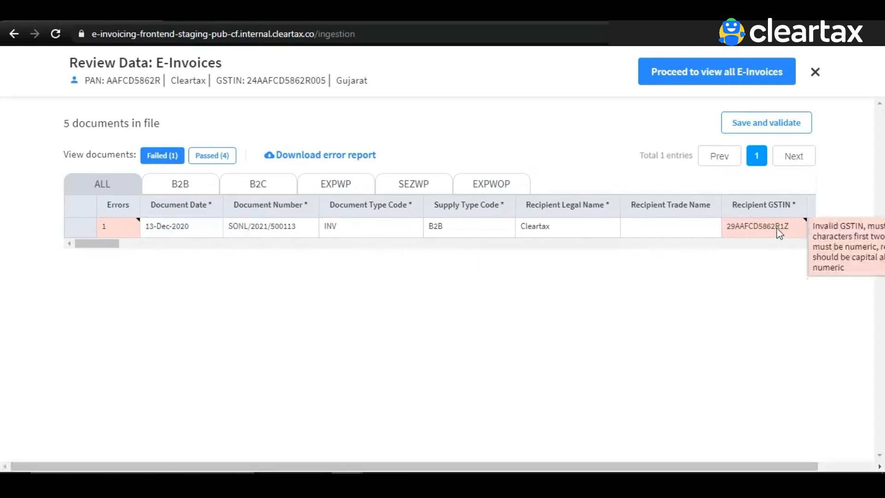
left_click(793, 223)
double_click(793, 222)
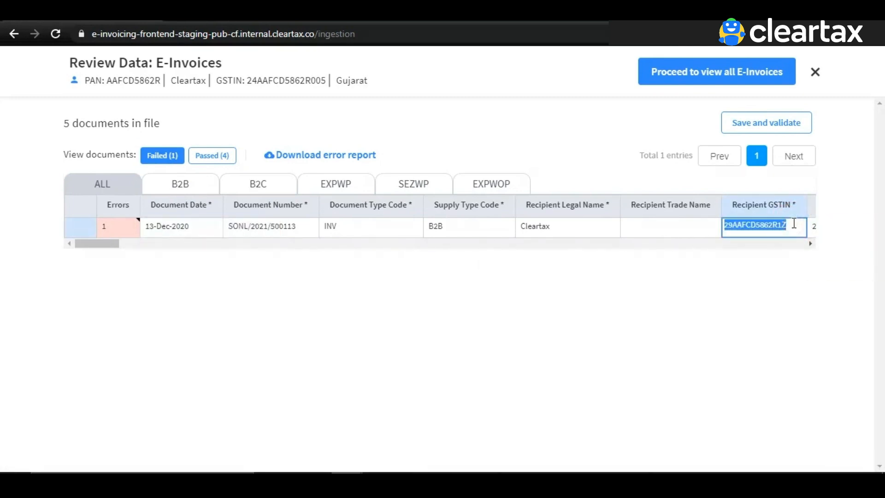
left_click(794, 223)
type("R")
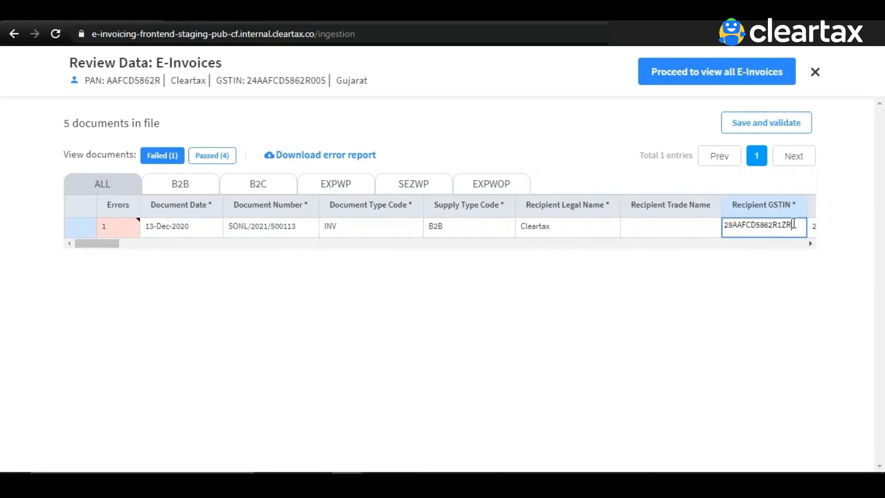
left_click(786, 131)
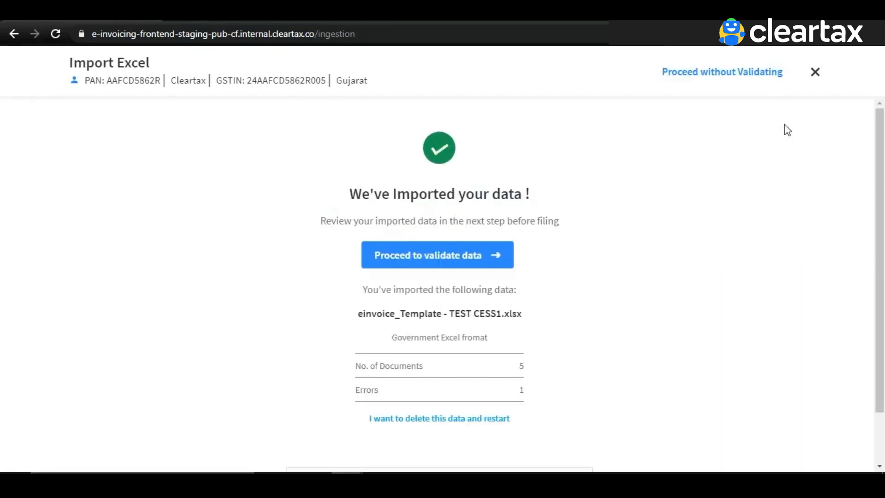
left_click(505, 262)
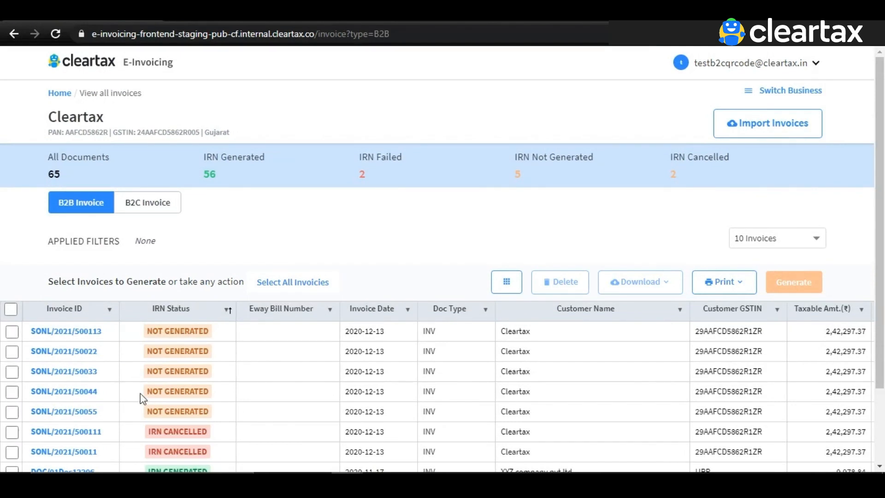
Step: Generate the IRN for invoice SONL/2021/500113 alone
left_click(13, 333)
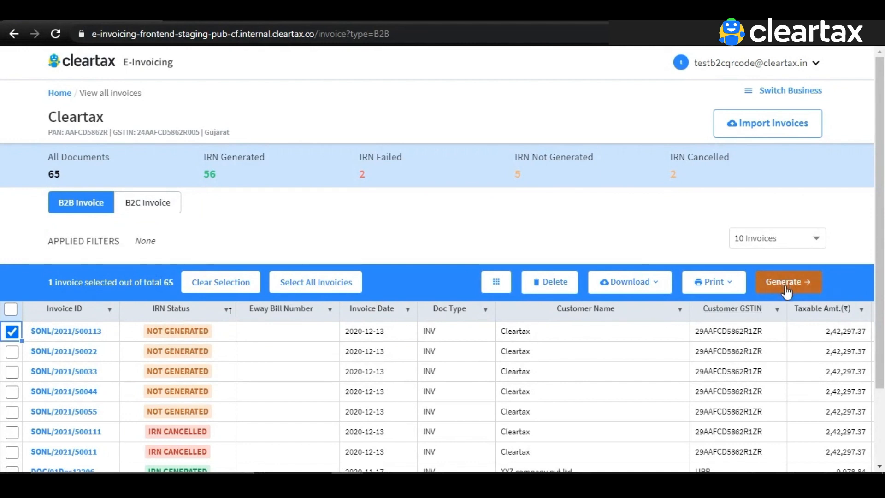
left_click(12, 359)
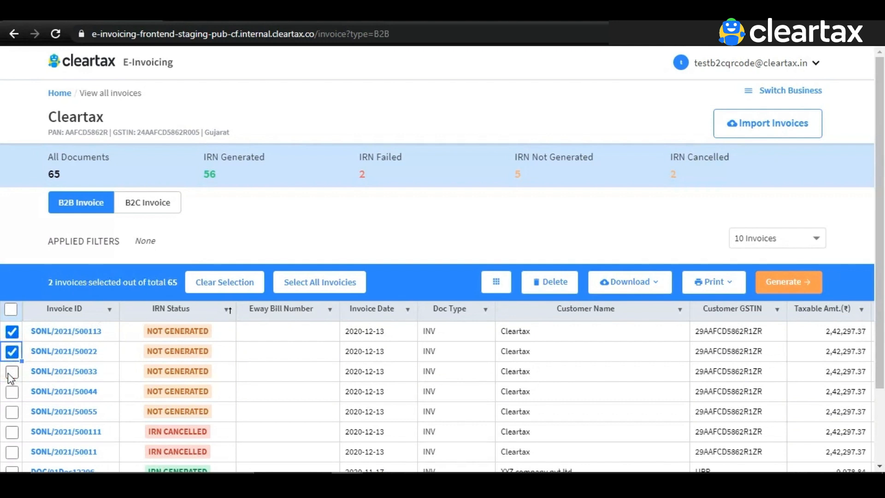
left_click(11, 375)
left_click(9, 374)
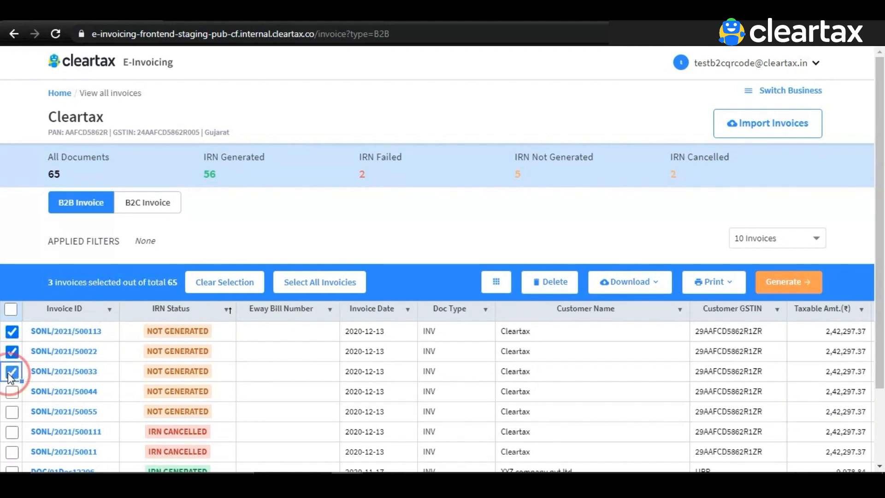
left_click(12, 353)
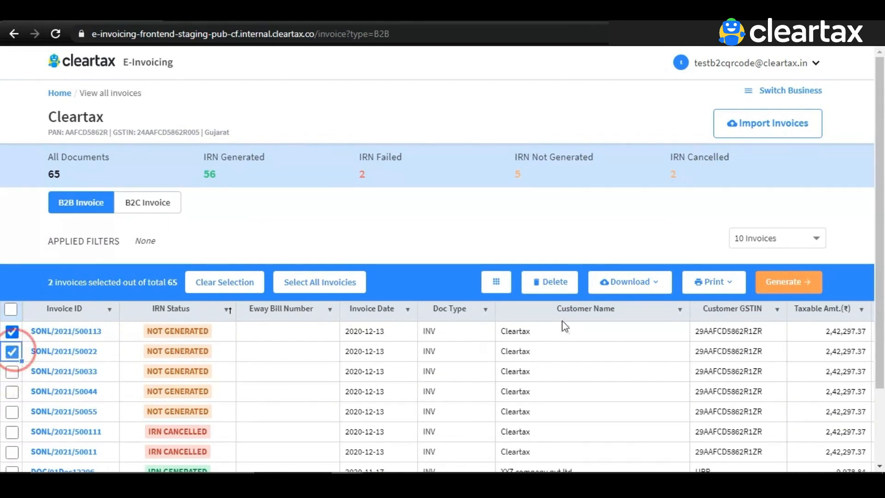
left_click(794, 286)
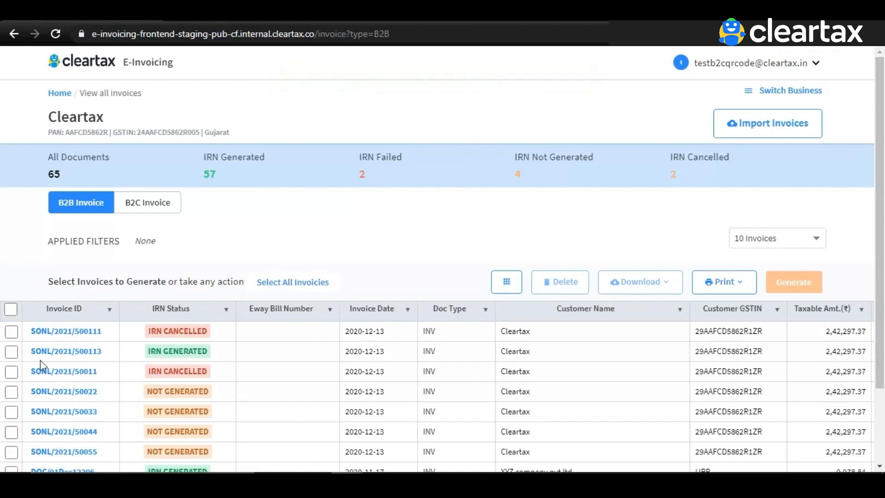
Step: Leave only invoice SONL/2021/50 selected and show its further-actions menu
left_click(17, 356)
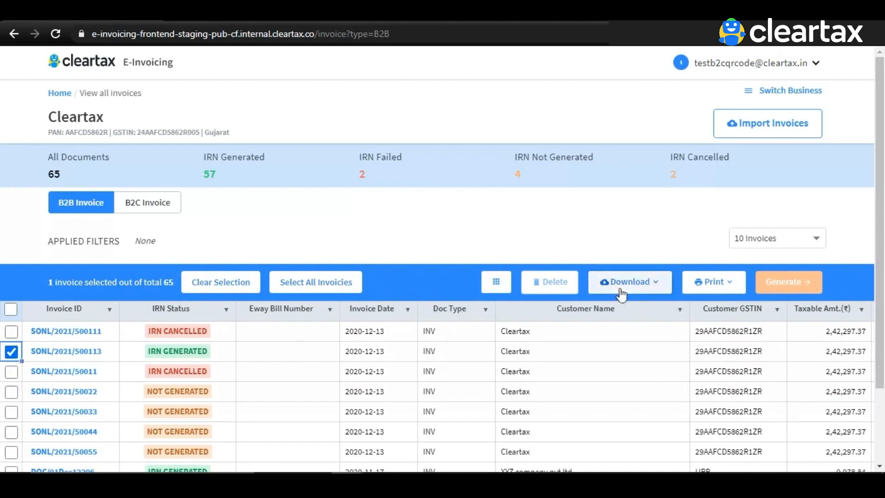
left_click(658, 289)
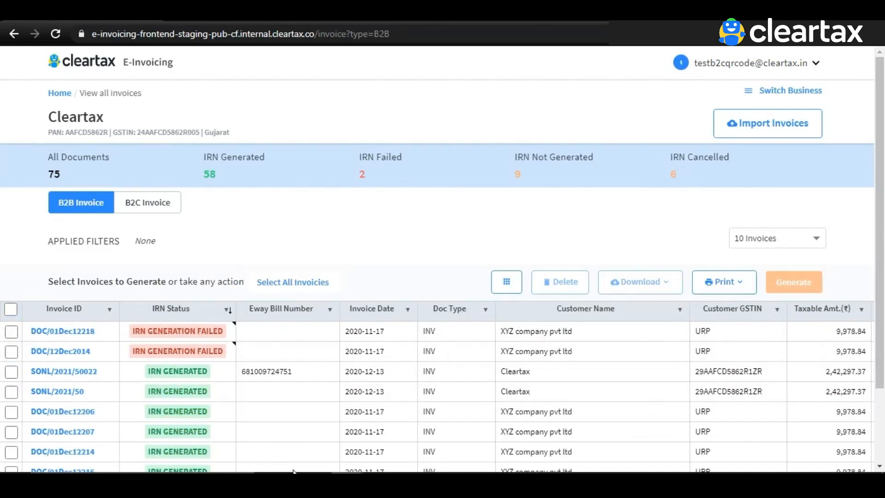
left_click(16, 393)
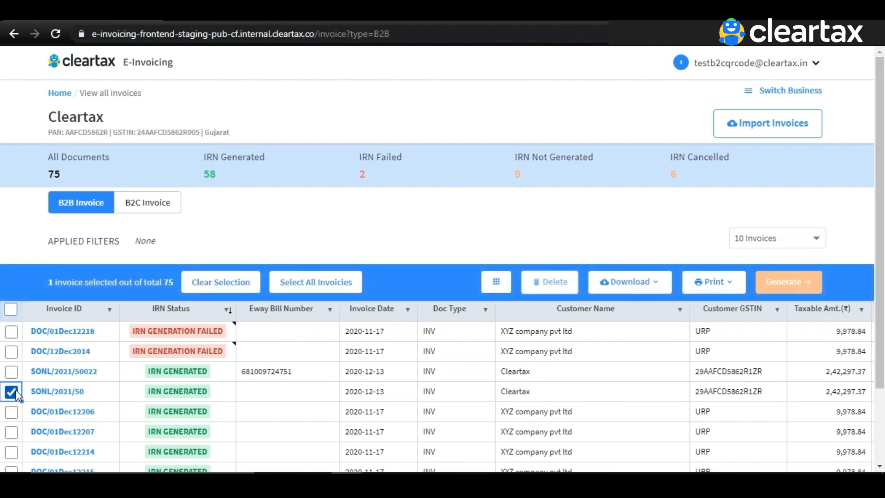
left_click(16, 414)
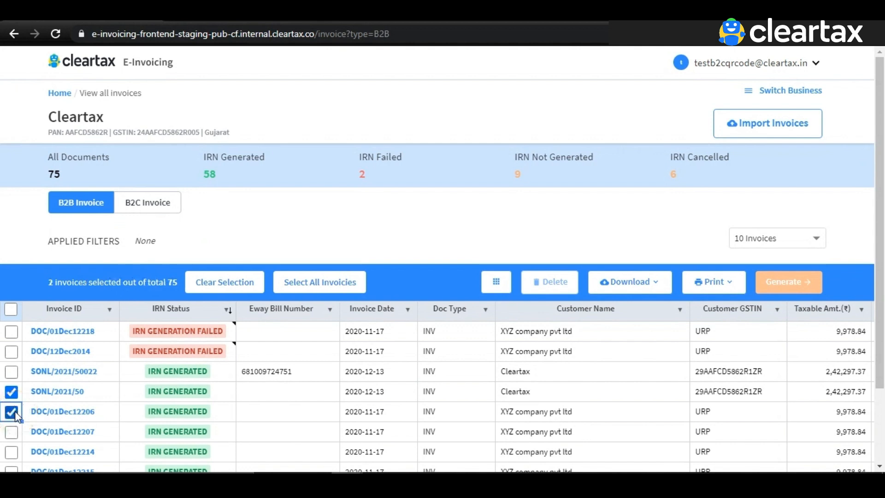
left_click(17, 415)
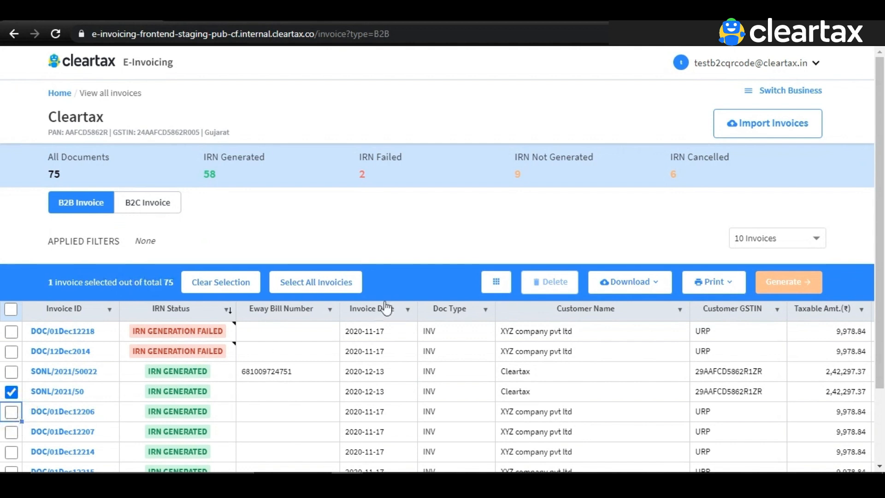
left_click(507, 294)
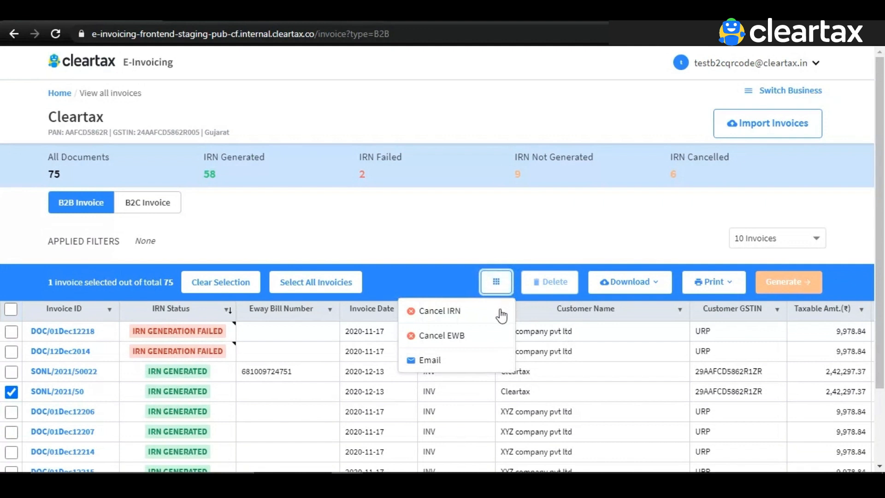
Step: Cancel the IRN of SONL/2021/50 with reason Wrong Entry and remark 'xxx'
left_click(500, 311)
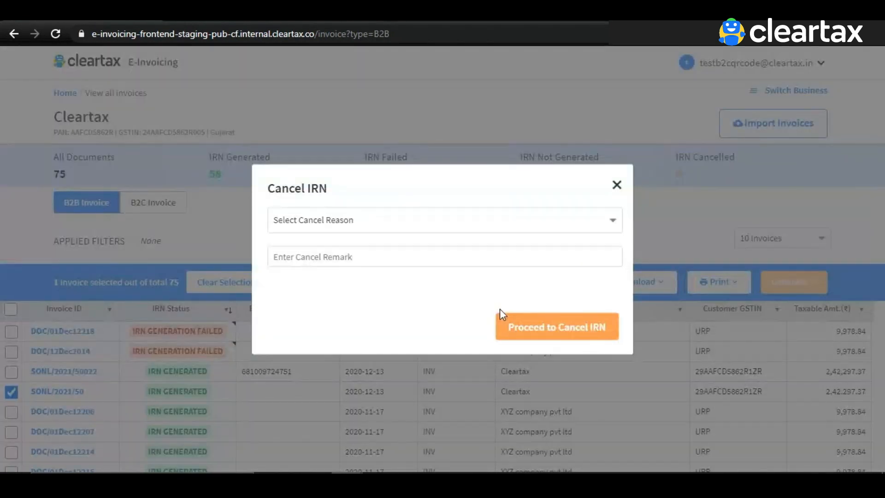
left_click(546, 233)
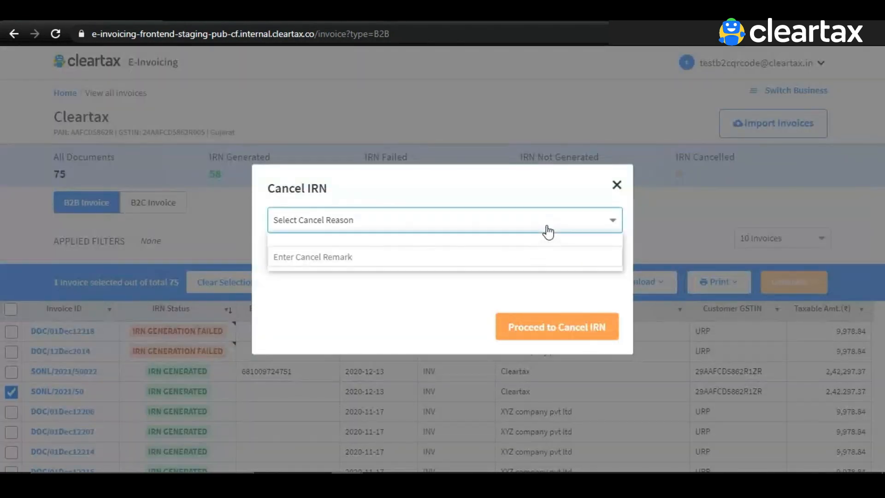
left_click(547, 255)
left_click(546, 255)
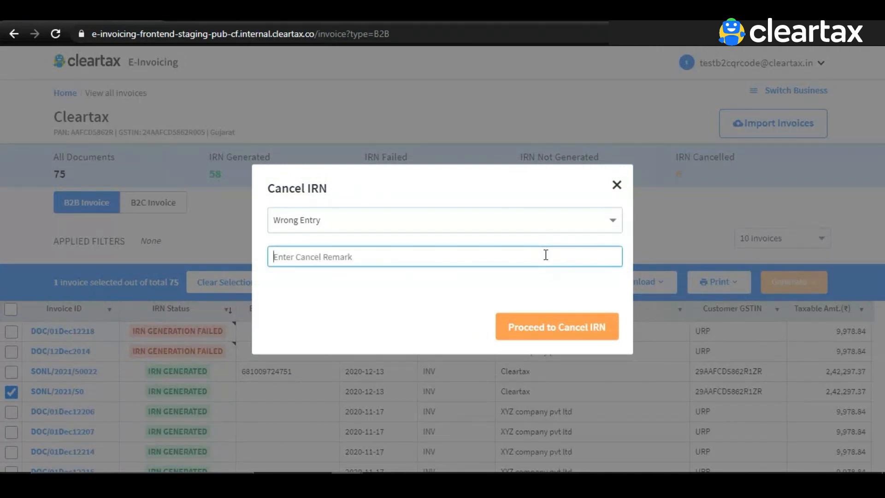
type("xxx")
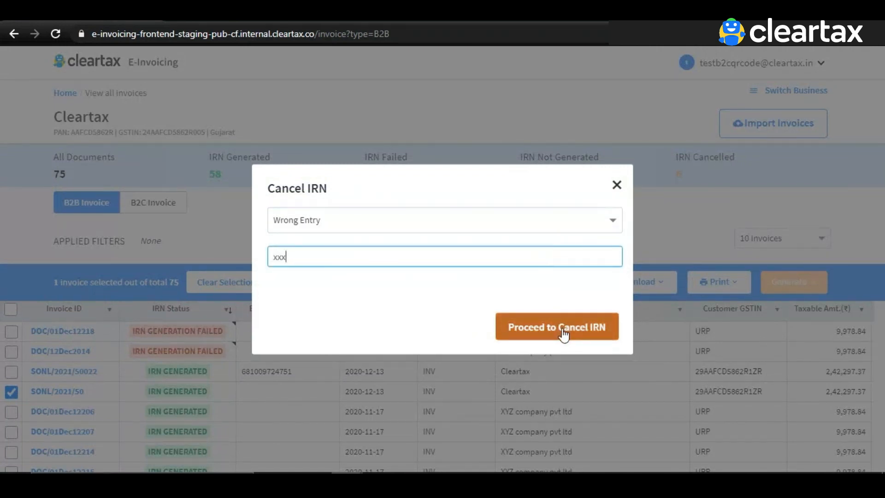
left_click(563, 330)
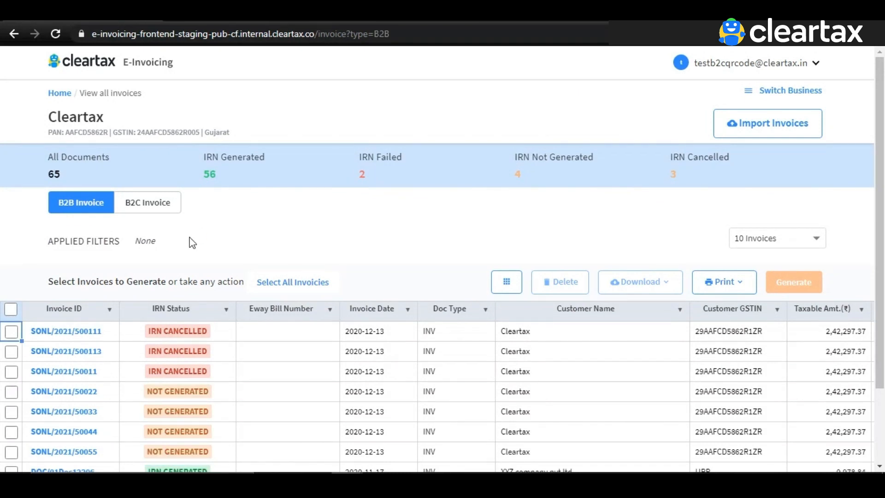
Step: Print e-invoices SONL/2021/500111 and SONL/2021/500113 using CRN Template 1
left_click(12, 332)
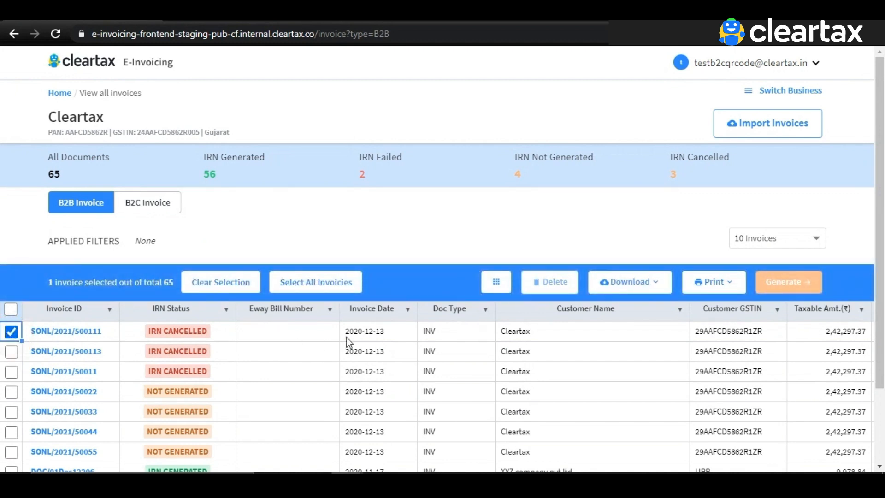
left_click(10, 357)
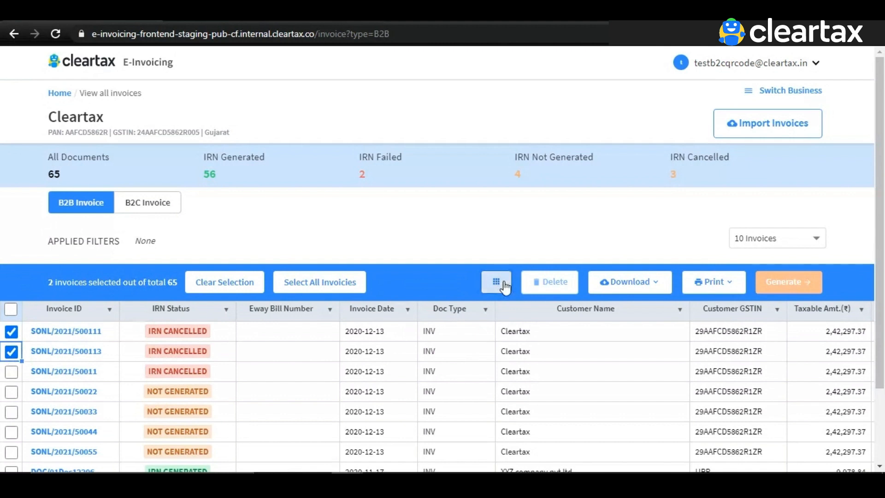
left_click(740, 289)
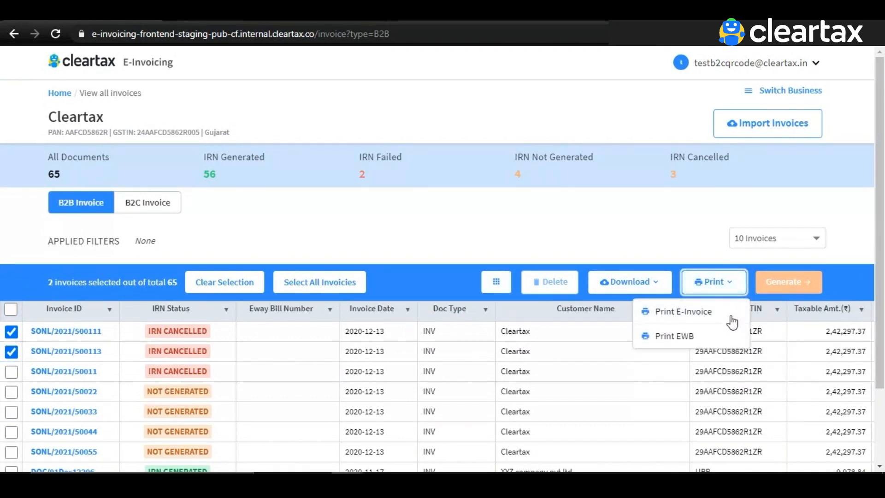
left_click(731, 317)
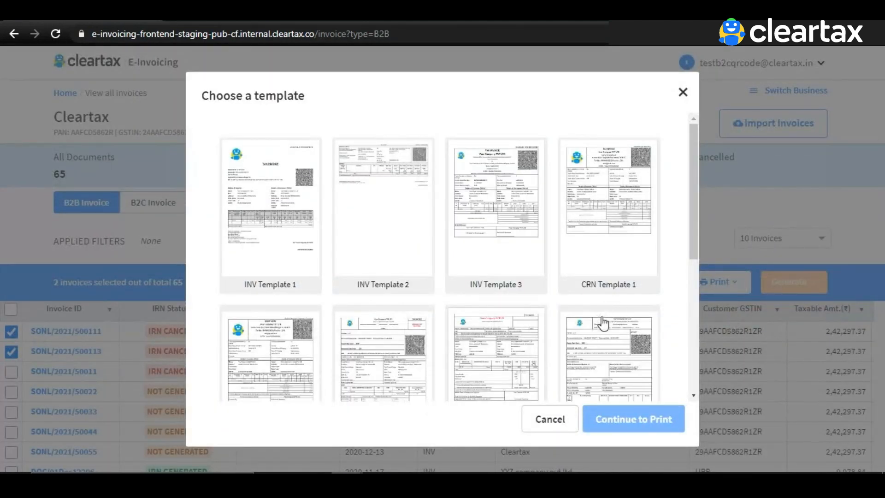
scroll(603, 322, "down", 3)
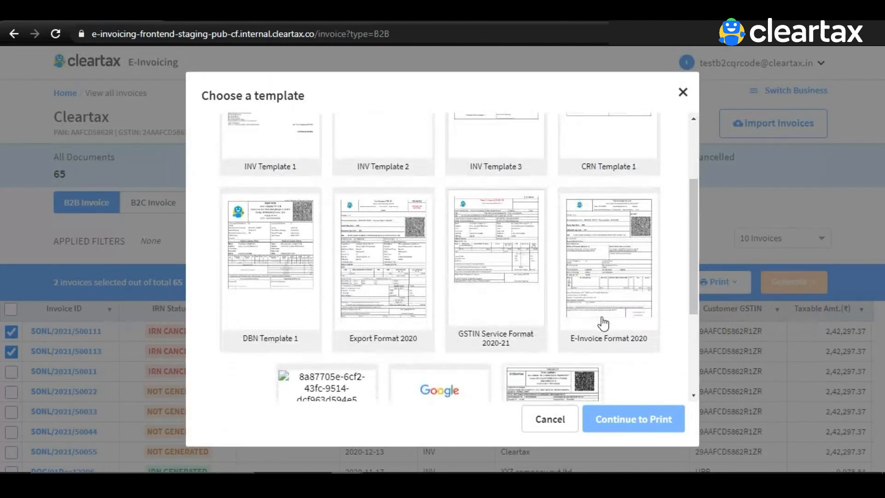
scroll(603, 323, "up", 3)
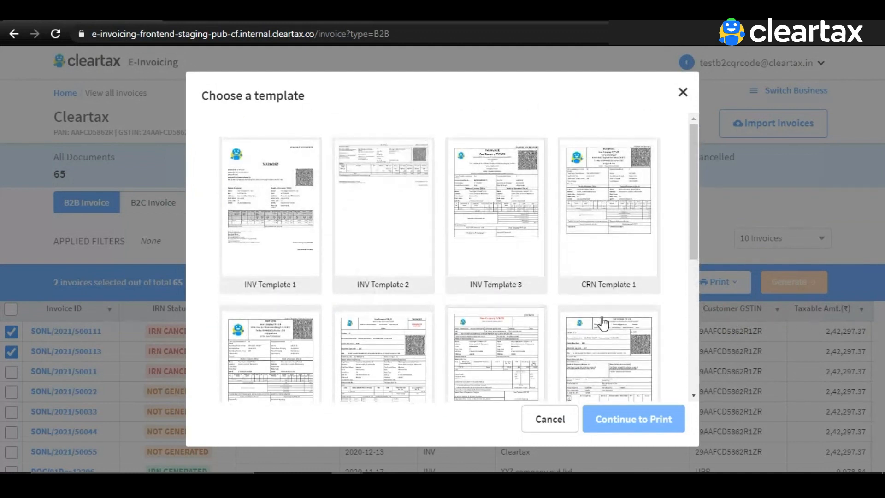
left_click(613, 228)
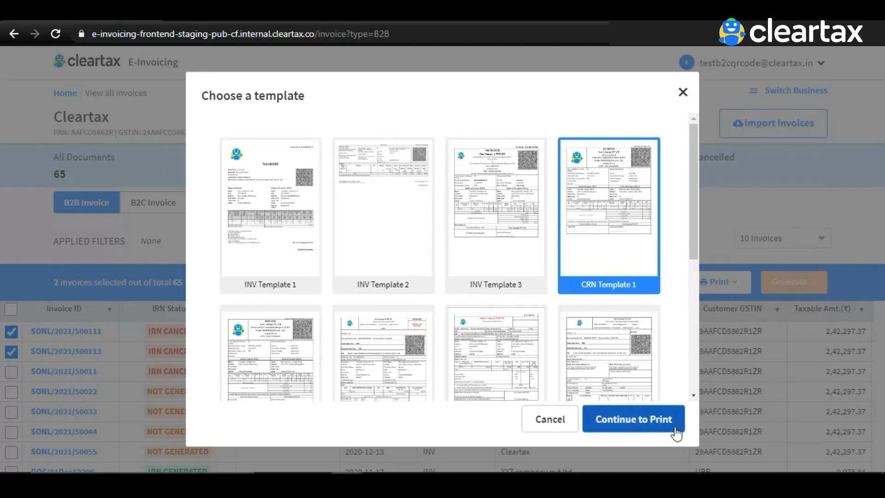
left_click(634, 419)
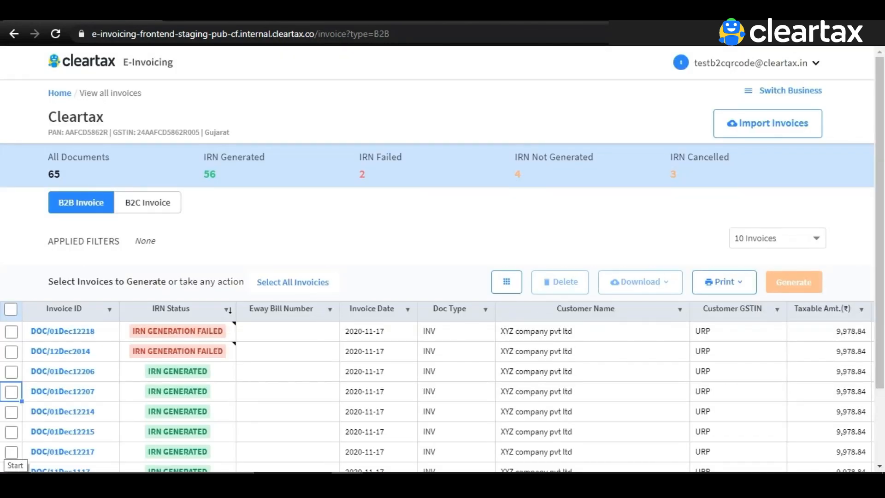
Step: Select invoices DOC/01Dec12206 and DOC/01Dec12207 and show the further-actions menu
left_click(12, 372)
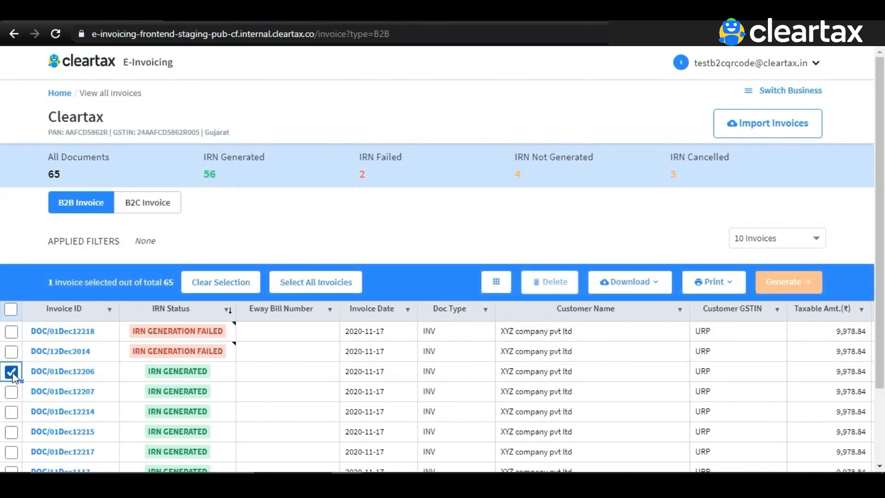
left_click(13, 390)
left_click(12, 392)
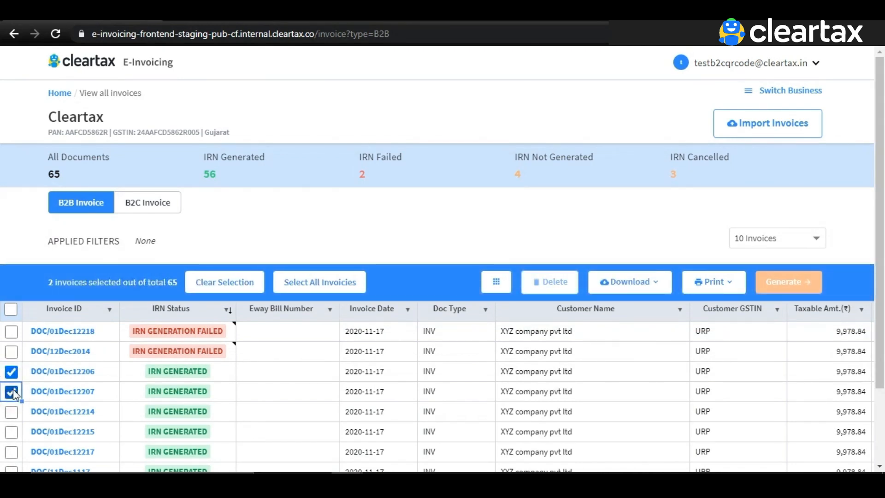
left_click(497, 282)
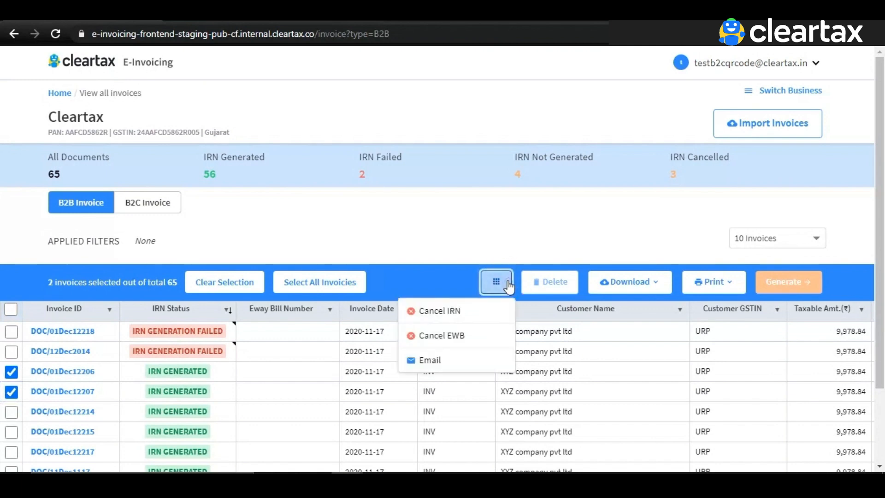
Step: Email both invoices to the pasted recipient address with message 'xx', attached as CRN Template 1
left_click(505, 365)
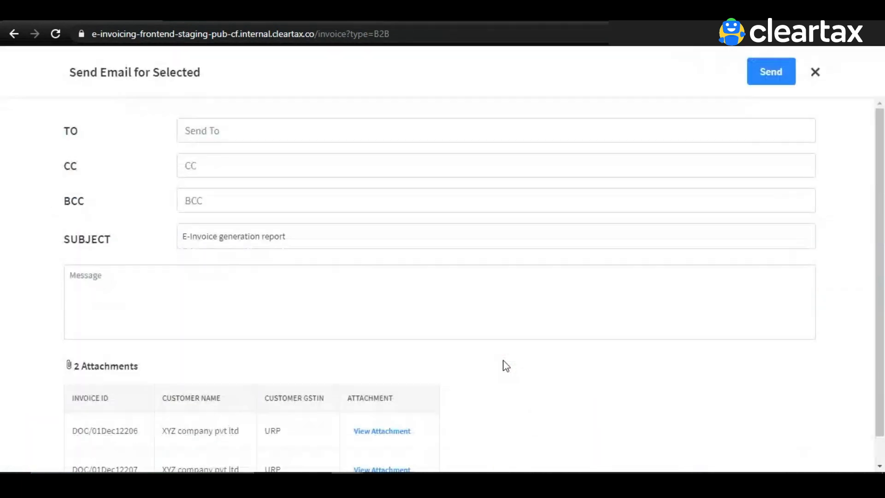
left_click(424, 124)
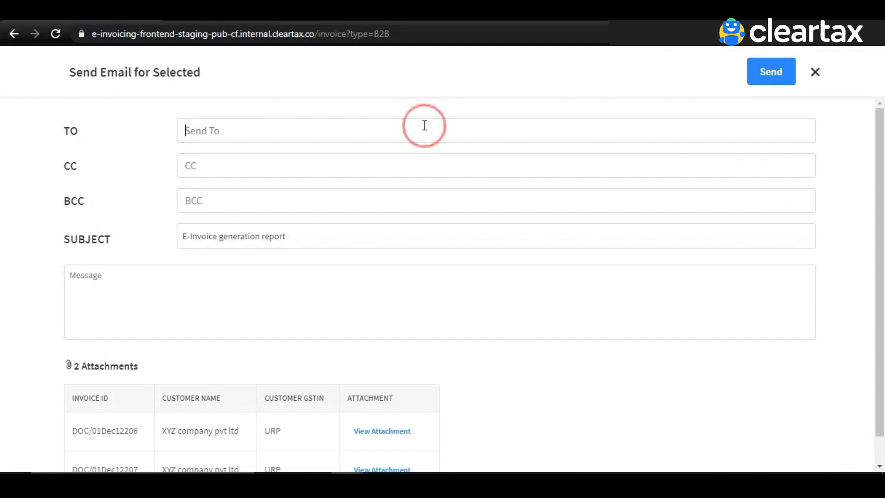
key("ctrl+v")
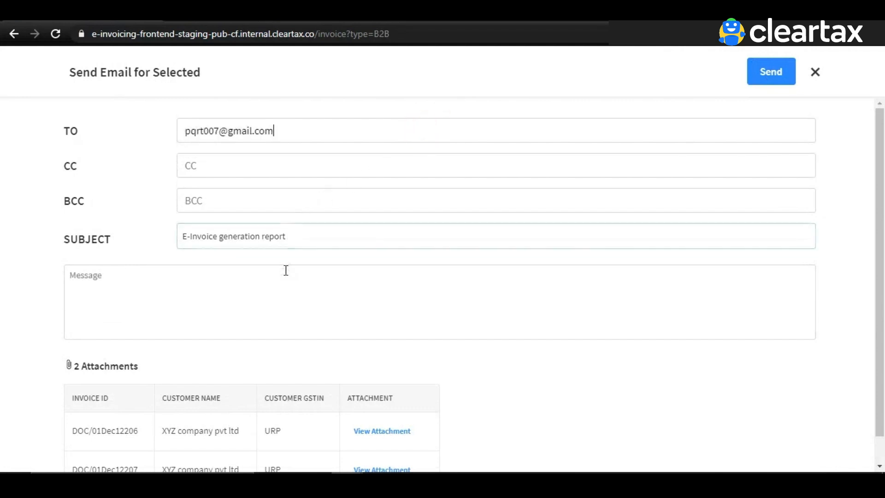
left_click(285, 272)
type("xxx")
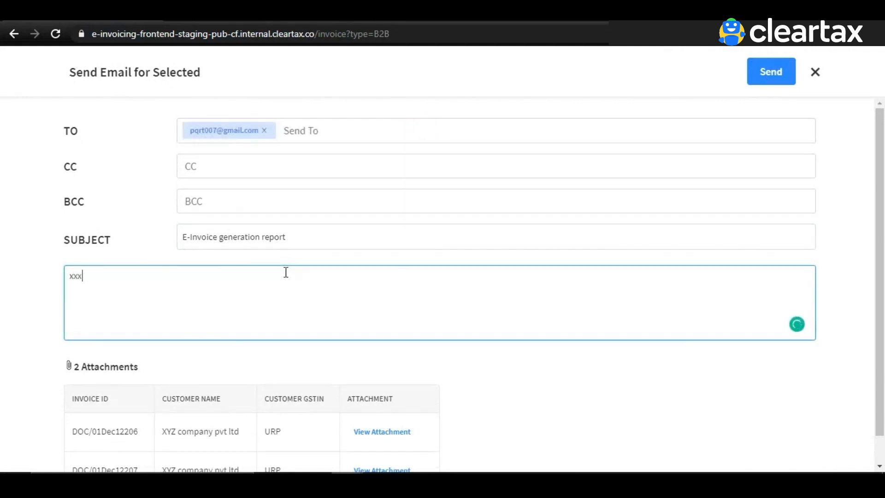
left_click(793, 80)
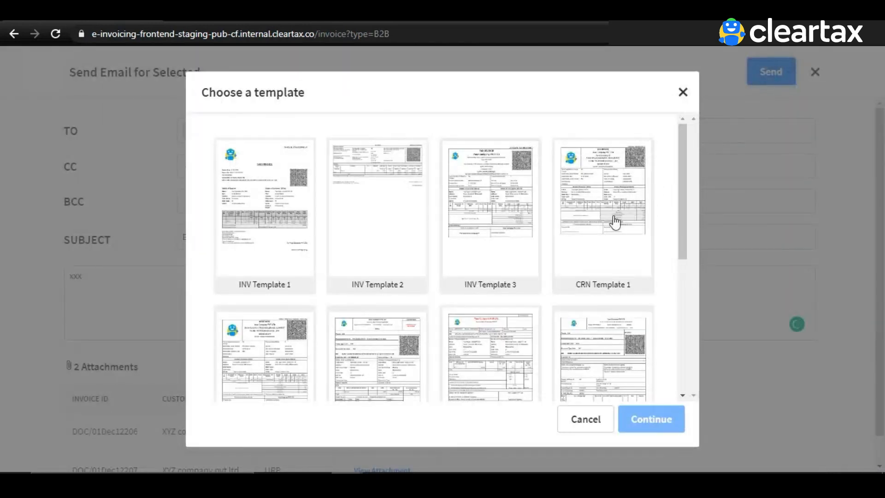
left_click(598, 225)
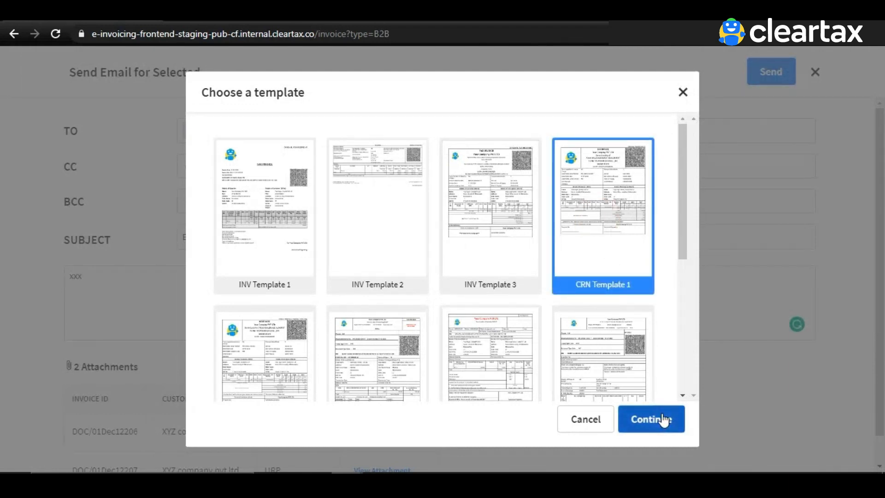
left_click(664, 419)
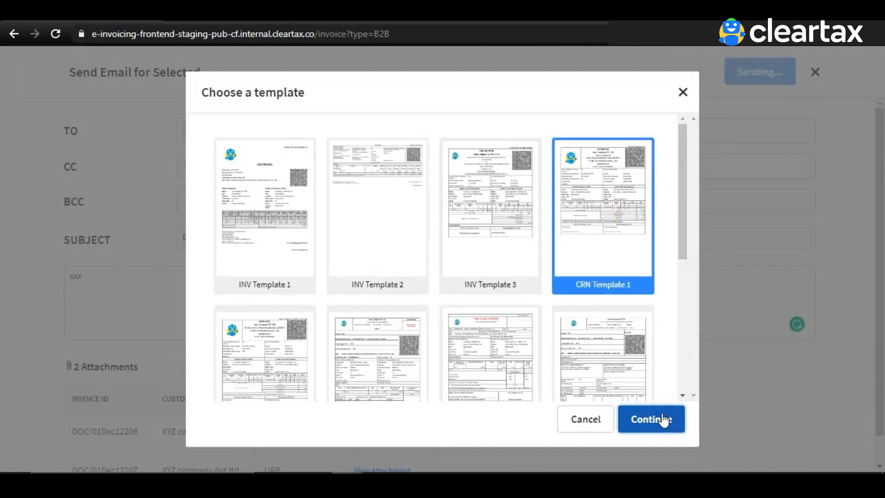